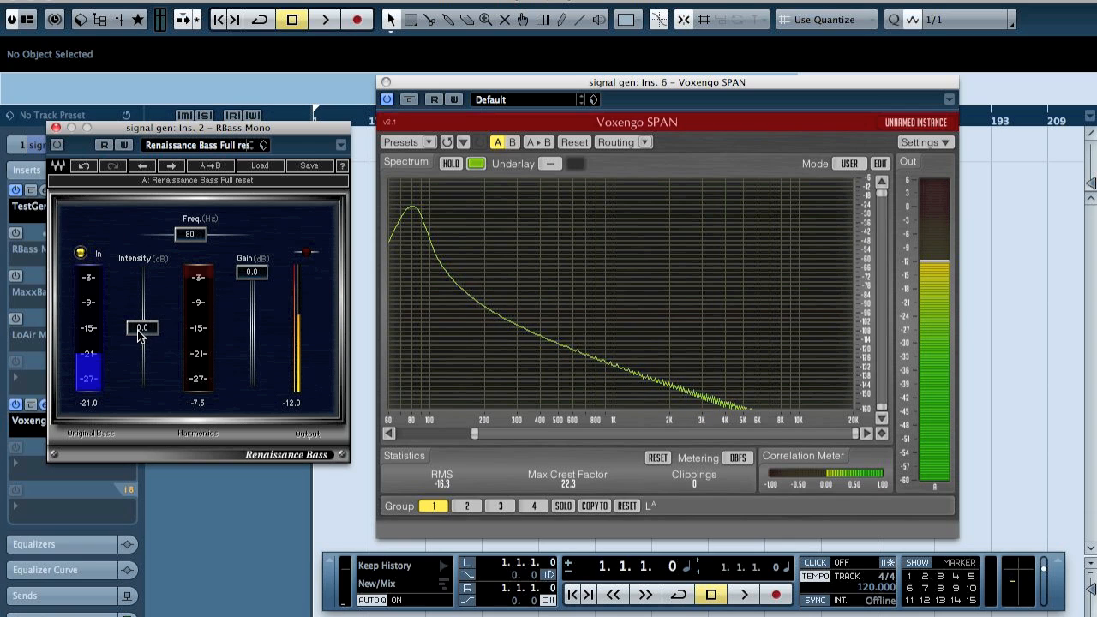
Switch RBass Mono on to compare its harmonics on the analyzer, then deactivate its insert and close its editor
{"action": "left_click", "coordinate": [56, 145]}
{"action": "left_click", "coordinate": [78, 144]}
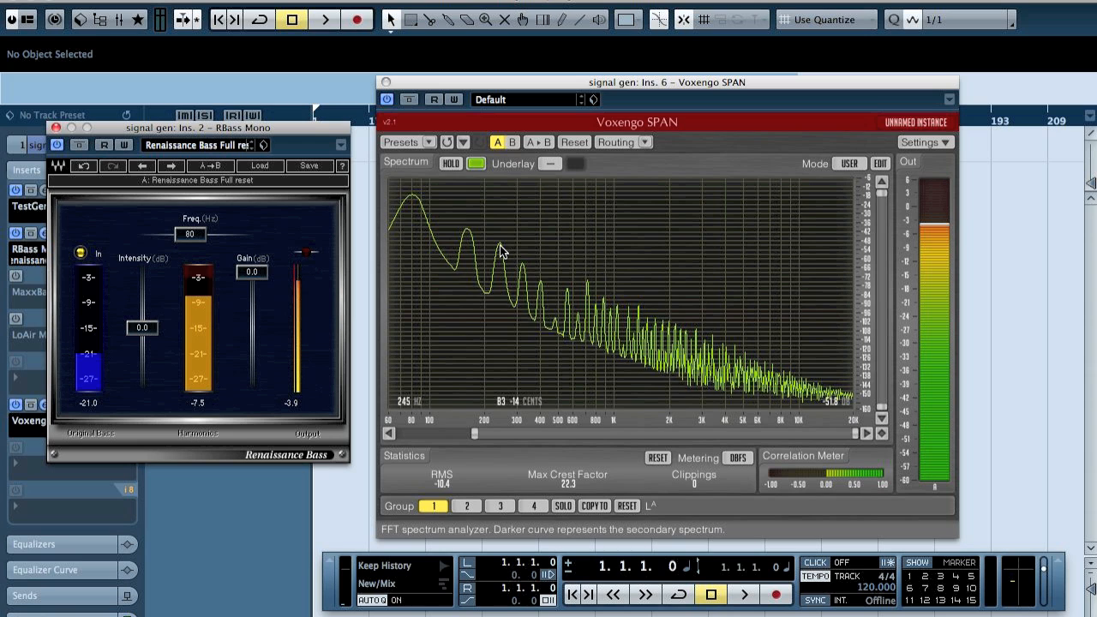
{"action": "left_click", "coordinate": [15, 232]}
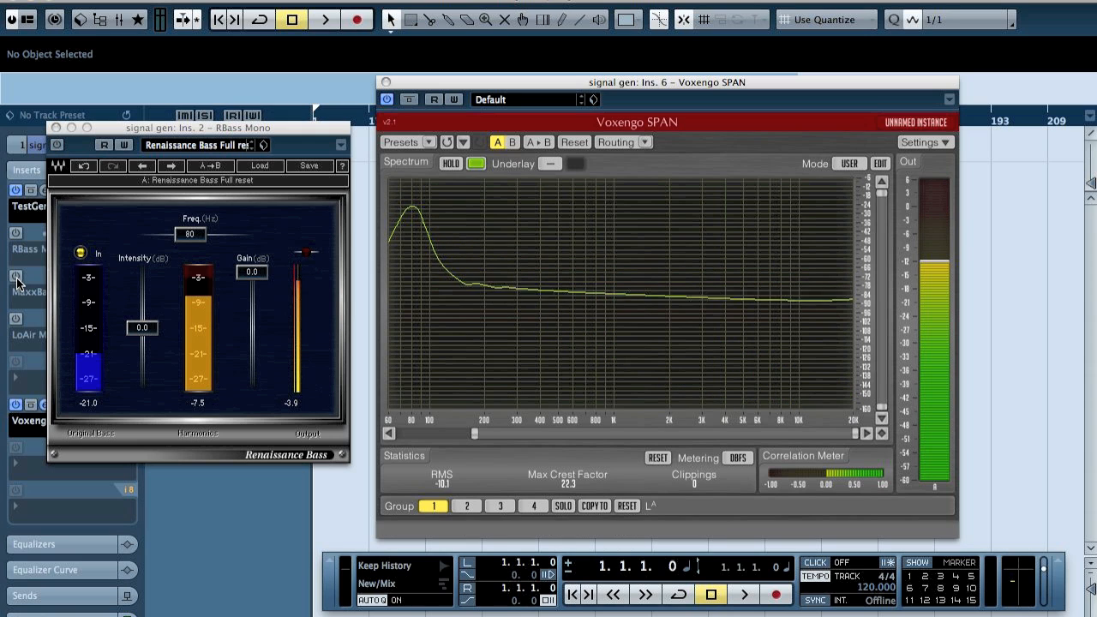
{"action": "left_click", "coordinate": [56, 127]}
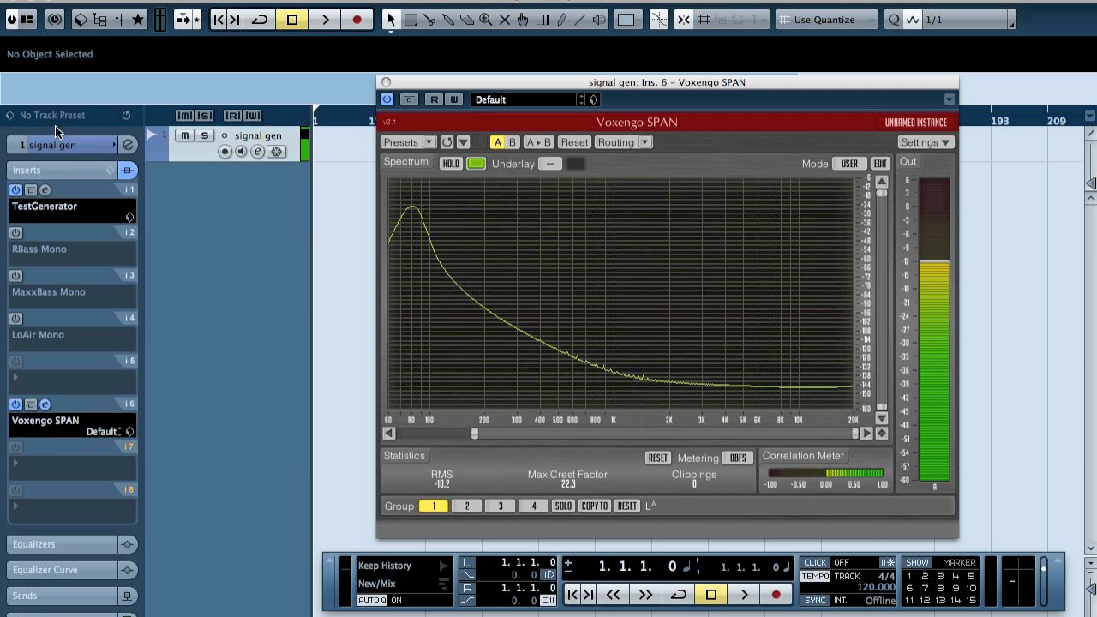
Open the MaxxBass Mono editor and load the MaxxBass Full Reset factory preset
{"action": "left_click", "coordinate": [44, 276]}
{"action": "left_click", "coordinate": [594, 174]}
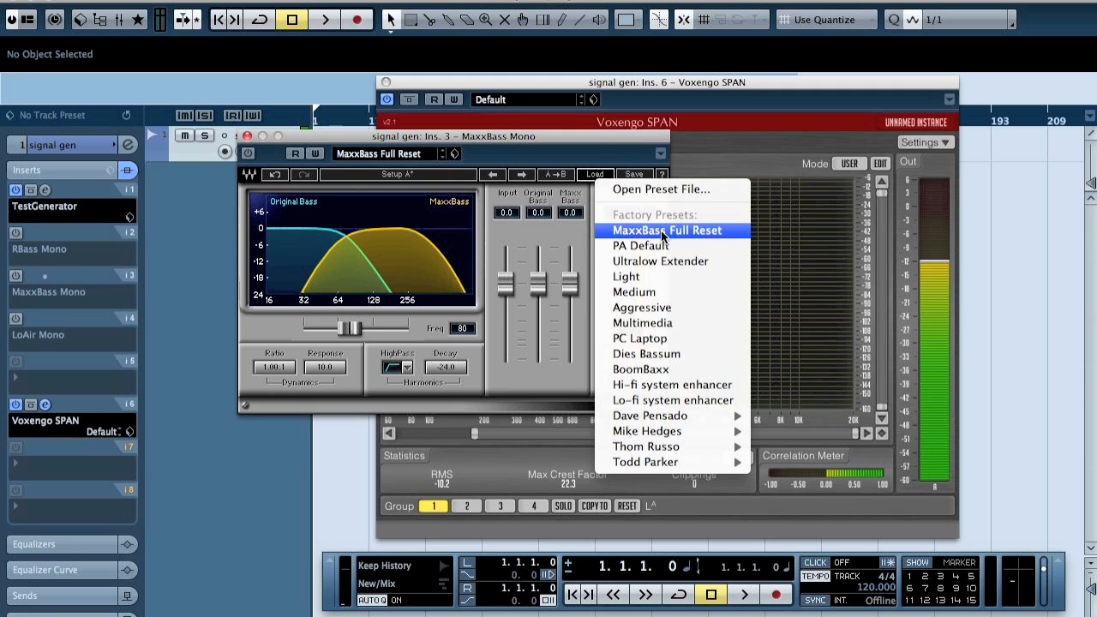
{"action": "left_click", "coordinate": [666, 233]}
Pull the MaxxBass level fader to minimum, then reset it to 0.0
{"action": "left_click_drag", "start_coordinate": [577, 334], "coordinate": [575, 366]}
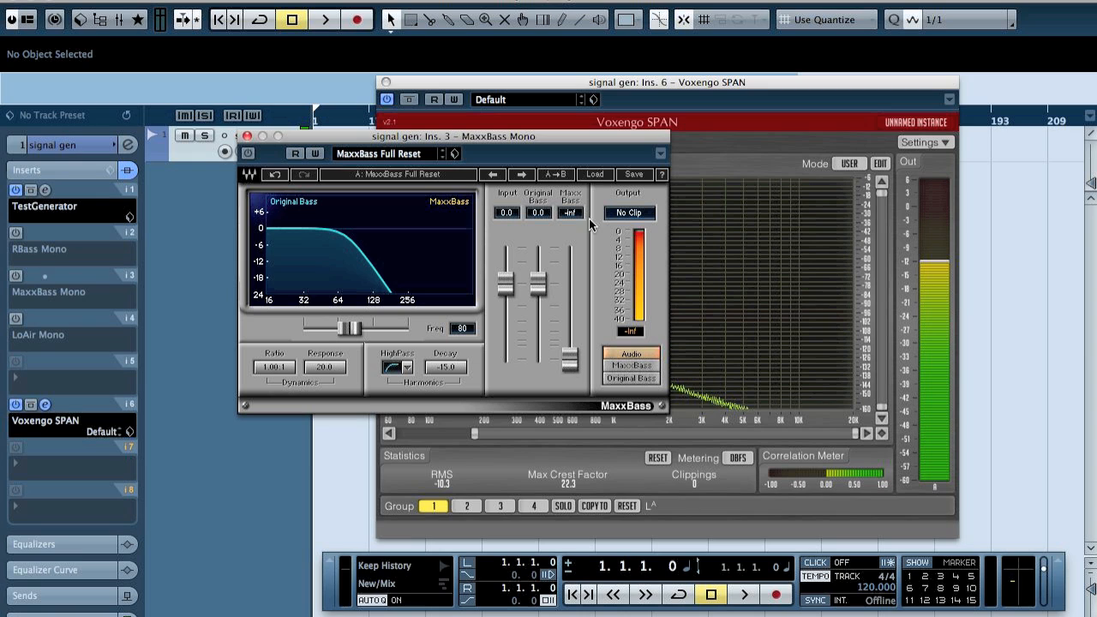
{"action": "left_click", "coordinate": [569, 361], "text": "alt"}
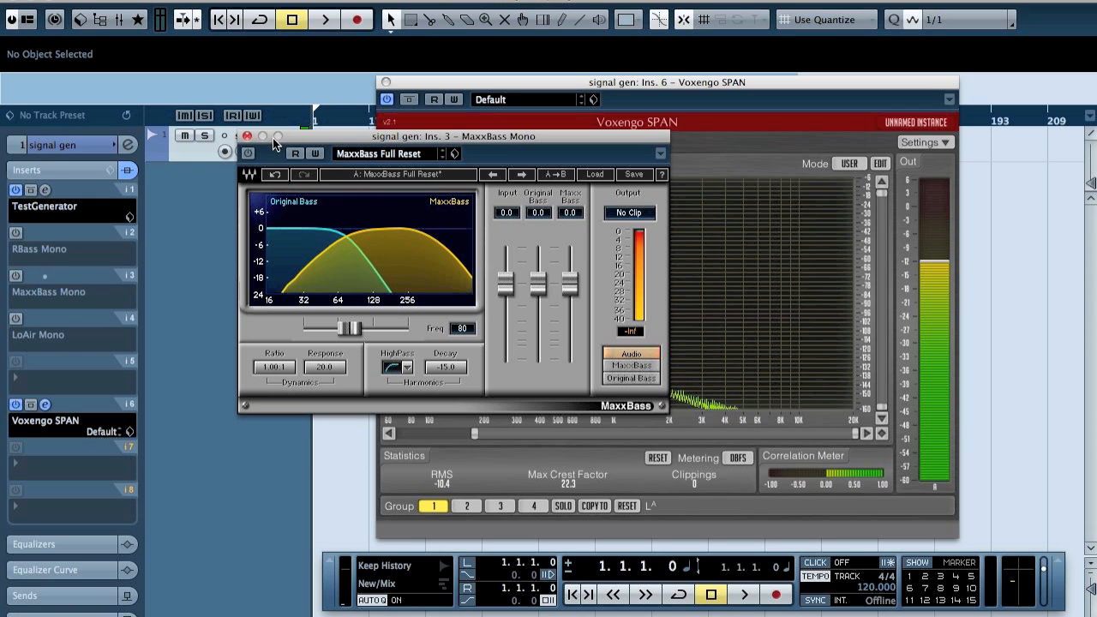
Activate the MaxxBass plugin and take it out of bypass to hear its harmonics
{"action": "left_click", "coordinate": [247, 154]}
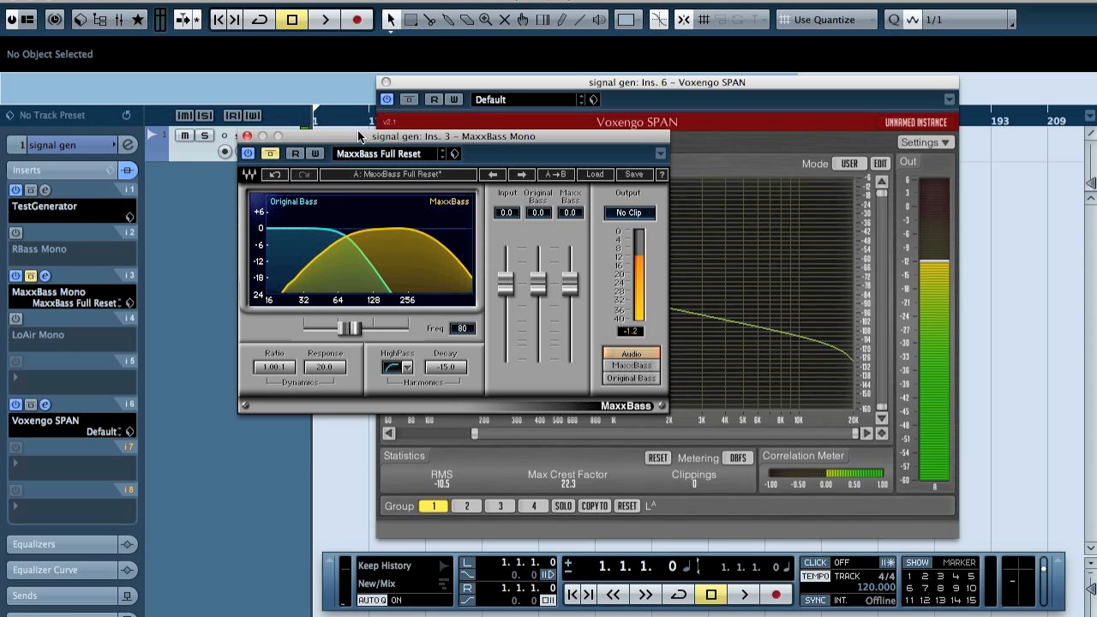
{"action": "left_click_drag", "start_coordinate": [349, 137], "coordinate": [112, 117]}
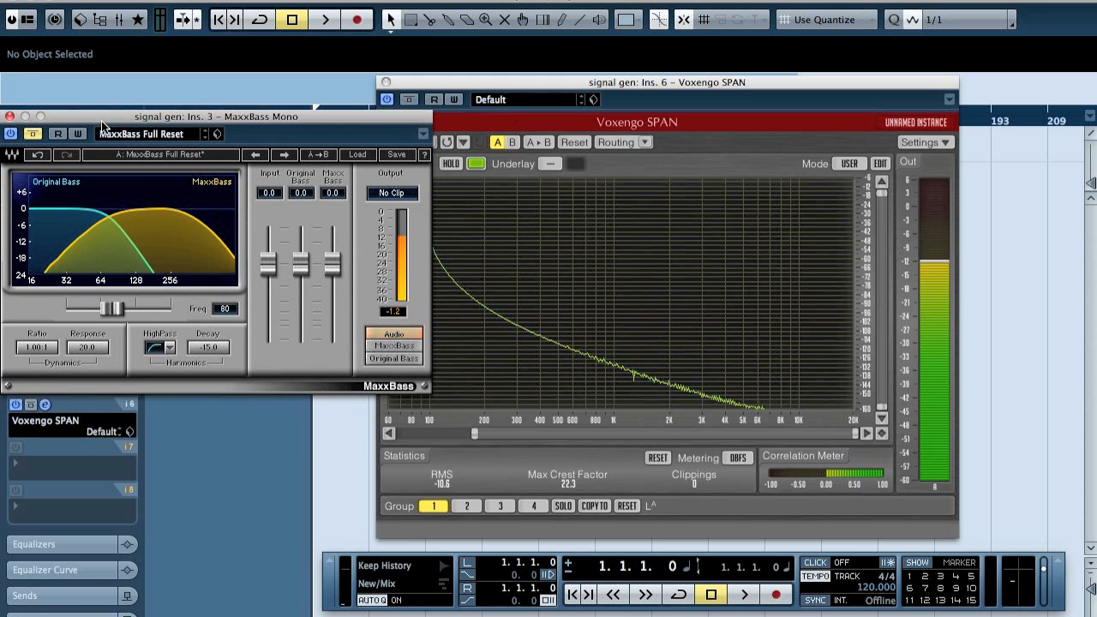
{"action": "left_click", "coordinate": [33, 136]}
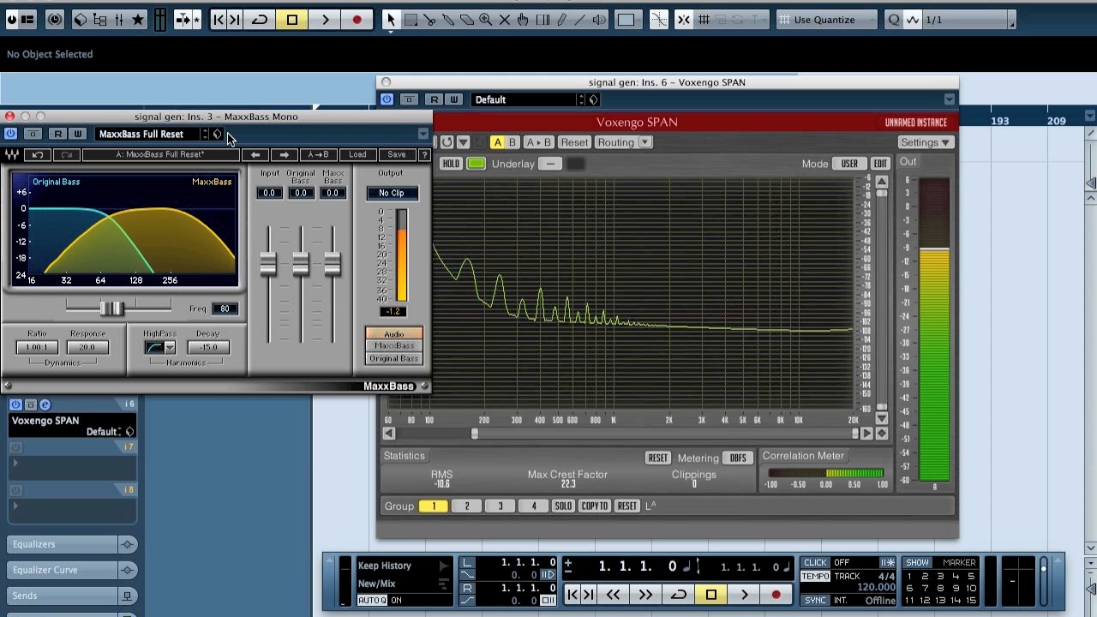
Reposition the MaxxBass Mono editor and close it
{"action": "left_click_drag", "start_coordinate": [229, 116], "coordinate": [171, 119]}
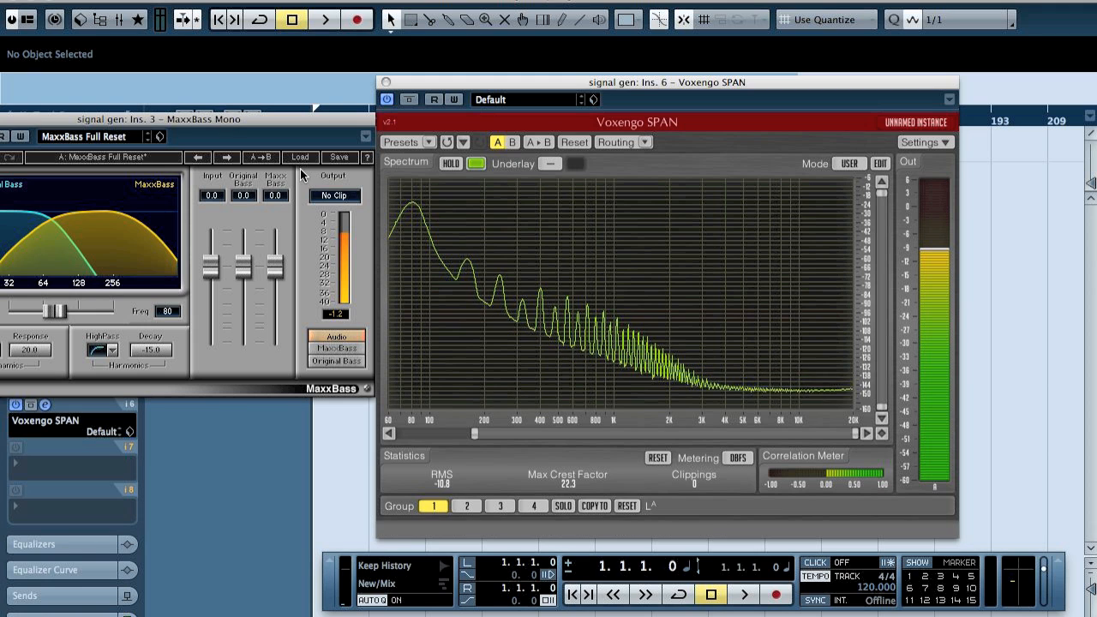
{"action": "left_click_drag", "start_coordinate": [210, 118], "coordinate": [409, 125]}
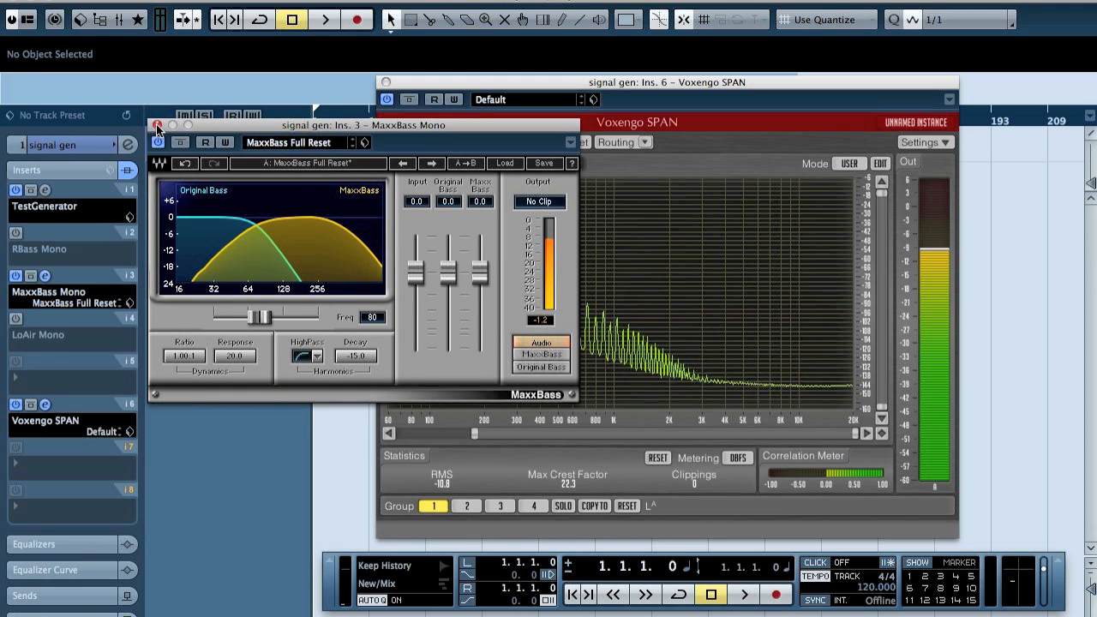
{"action": "left_click", "coordinate": [157, 126]}
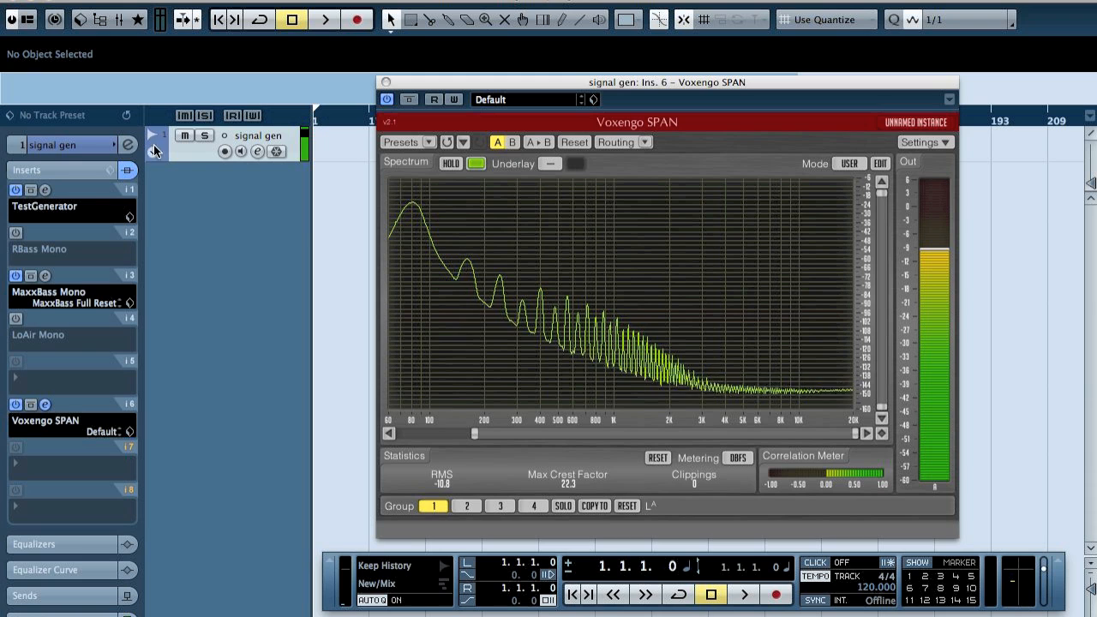
Alternate activating the RBass Mono and MaxxBass Mono inserts to compare them, ending with only RBass active
{"action": "left_click", "coordinate": [15, 276]}
{"action": "left_click", "coordinate": [16, 234]}
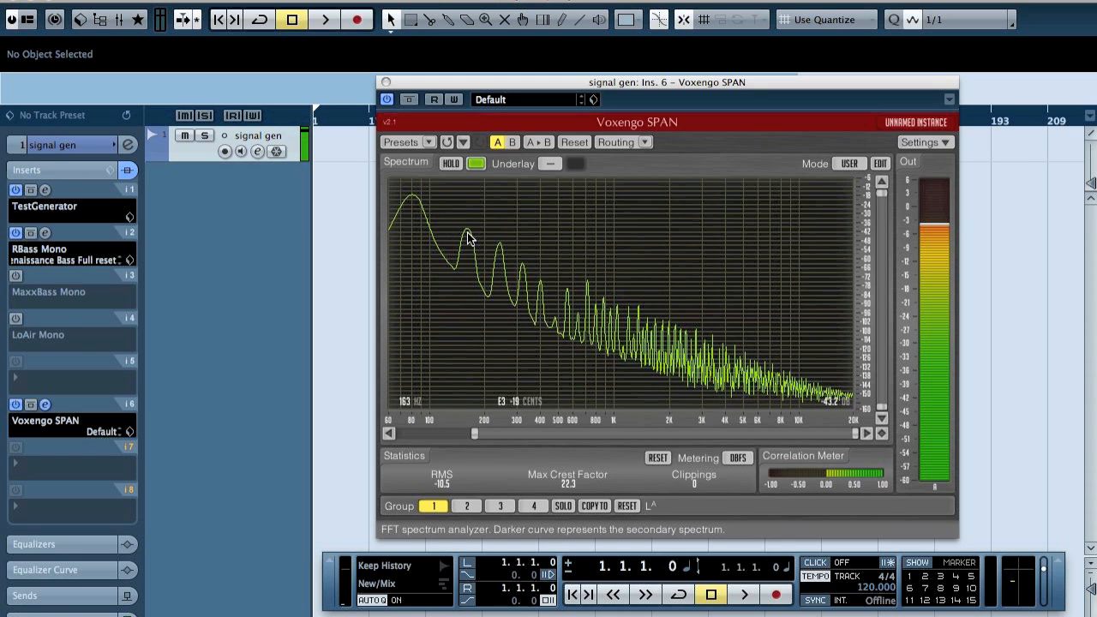
{"action": "left_click", "coordinate": [19, 276]}
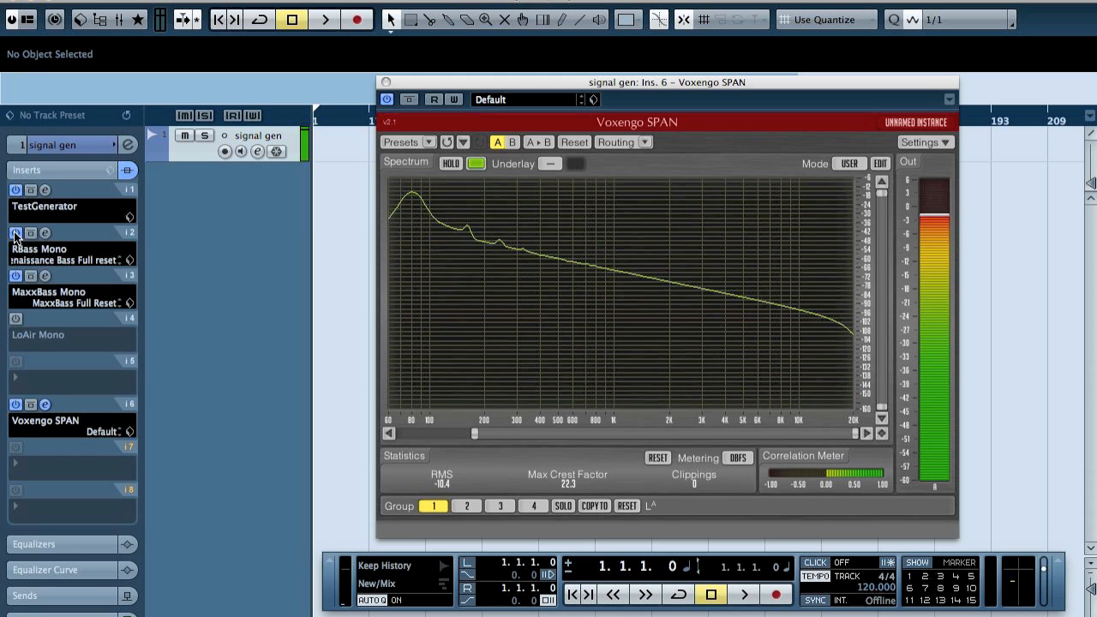
{"action": "left_click", "coordinate": [16, 233]}
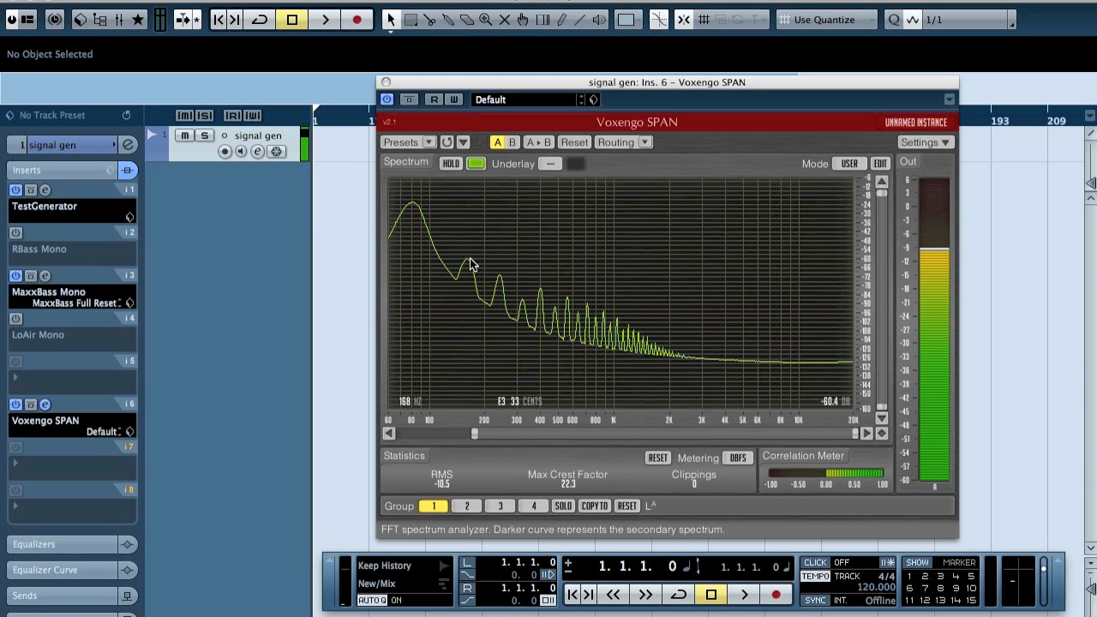
{"action": "left_click", "coordinate": [15, 276]}
{"action": "left_click", "coordinate": [15, 233]}
Open the RBass Mono editor, set Intensity to -20.0 dB, and close it
{"action": "left_click", "coordinate": [45, 232]}
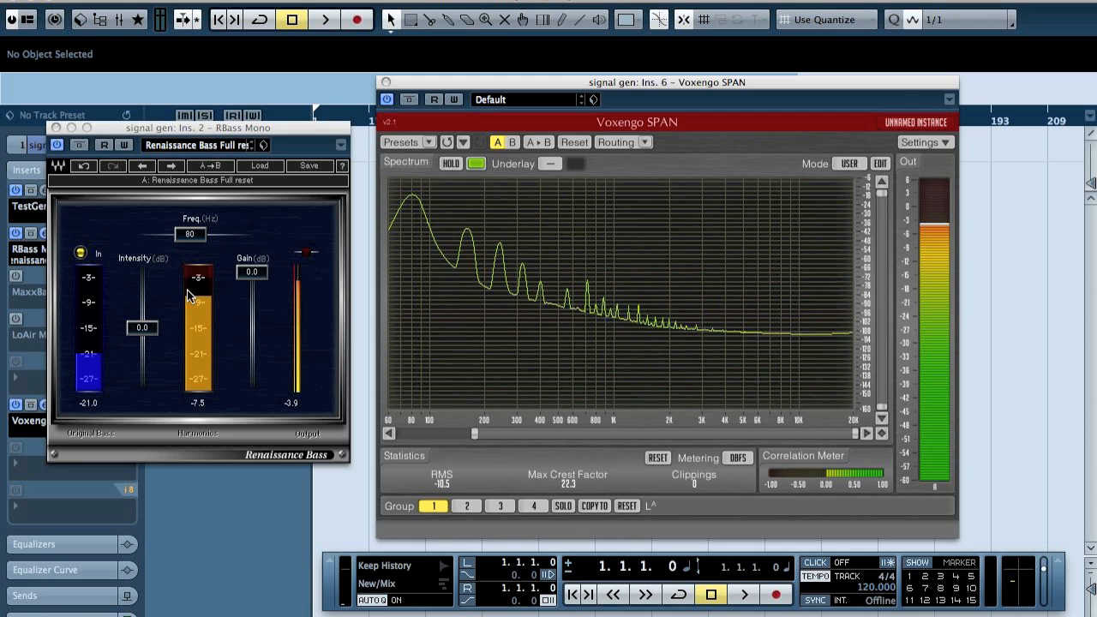
{"action": "left_click_drag", "start_coordinate": [142, 328], "coordinate": [143, 361]}
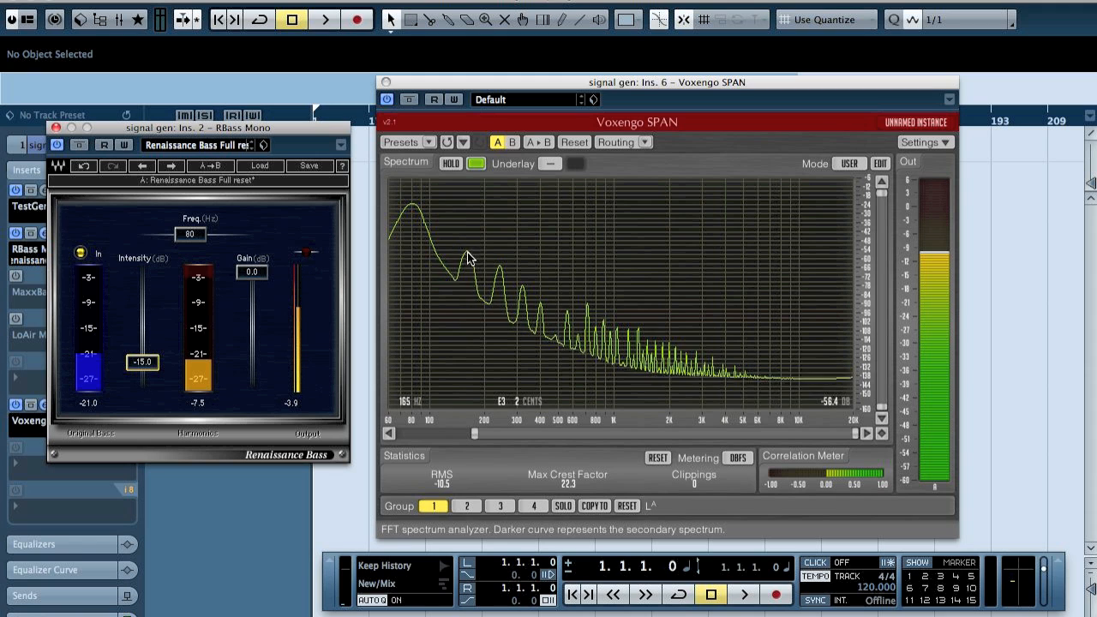
{"action": "left_click_drag", "start_coordinate": [146, 366], "coordinate": [142, 373]}
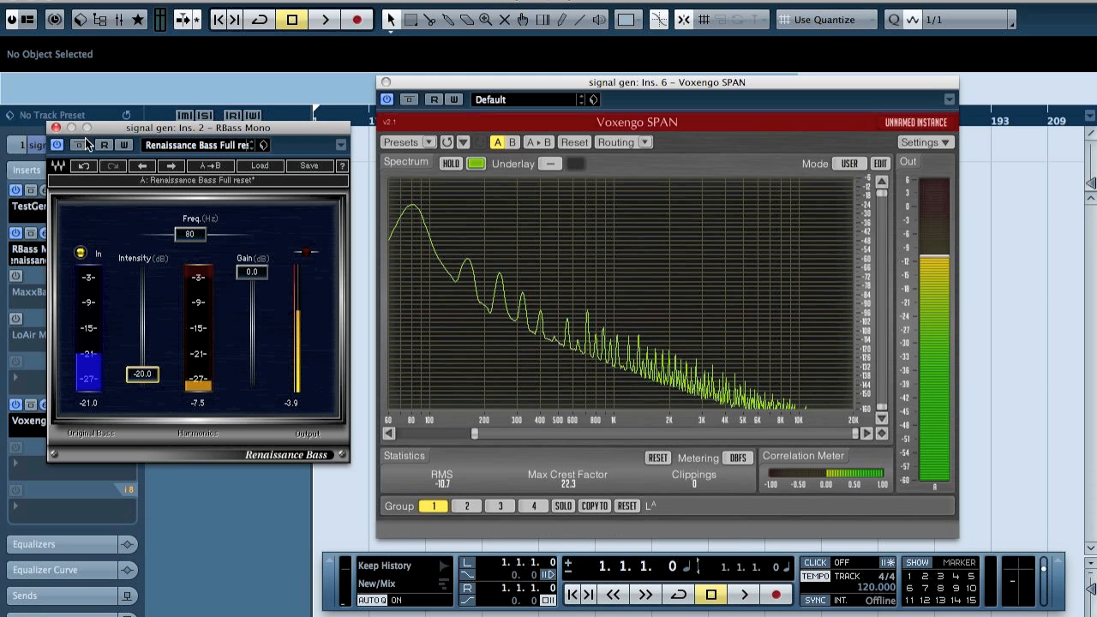
{"action": "left_click", "coordinate": [56, 127]}
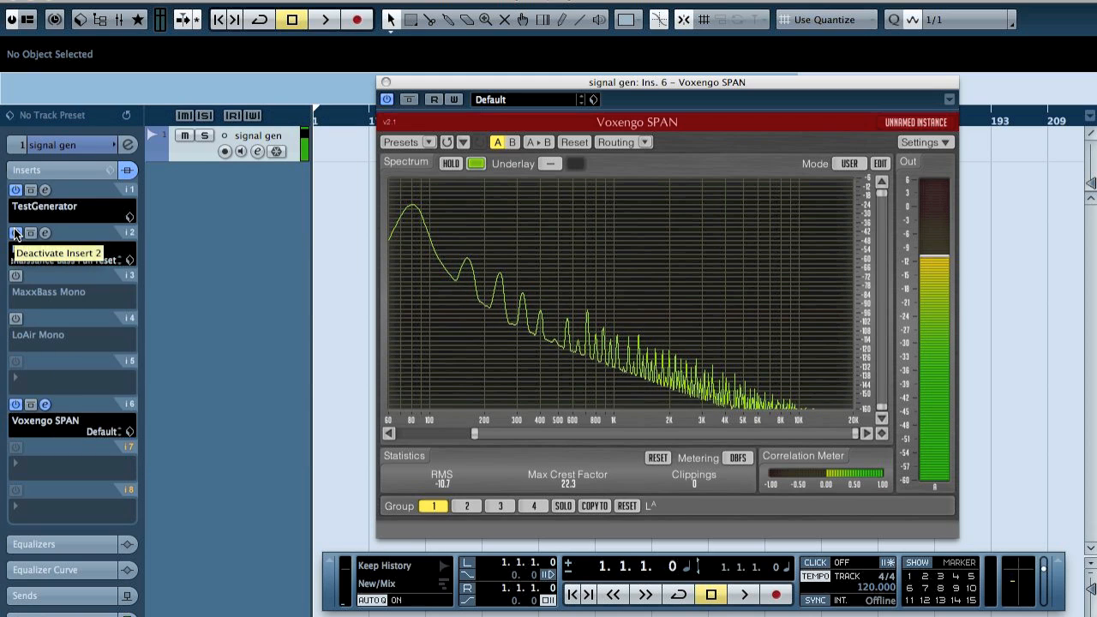
Alternate the RBass Mono and MaxxBass Mono inserts again, ending with both deactivated
{"action": "left_click", "coordinate": [15, 233]}
{"action": "left_click", "coordinate": [15, 276]}
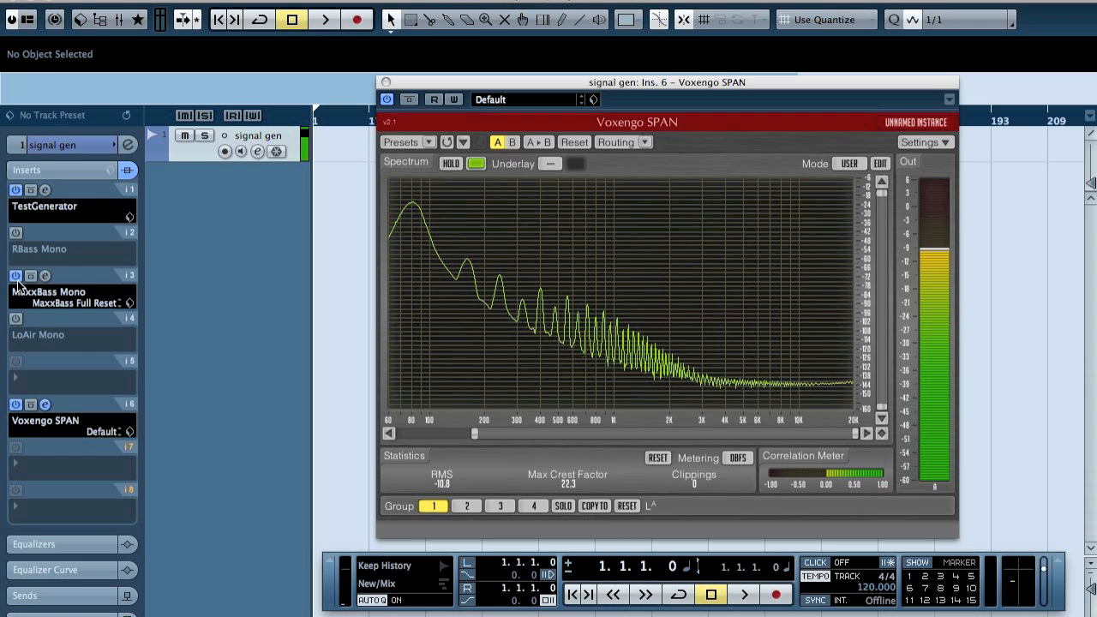
{"action": "left_click", "coordinate": [15, 276]}
{"action": "left_click", "coordinate": [15, 233]}
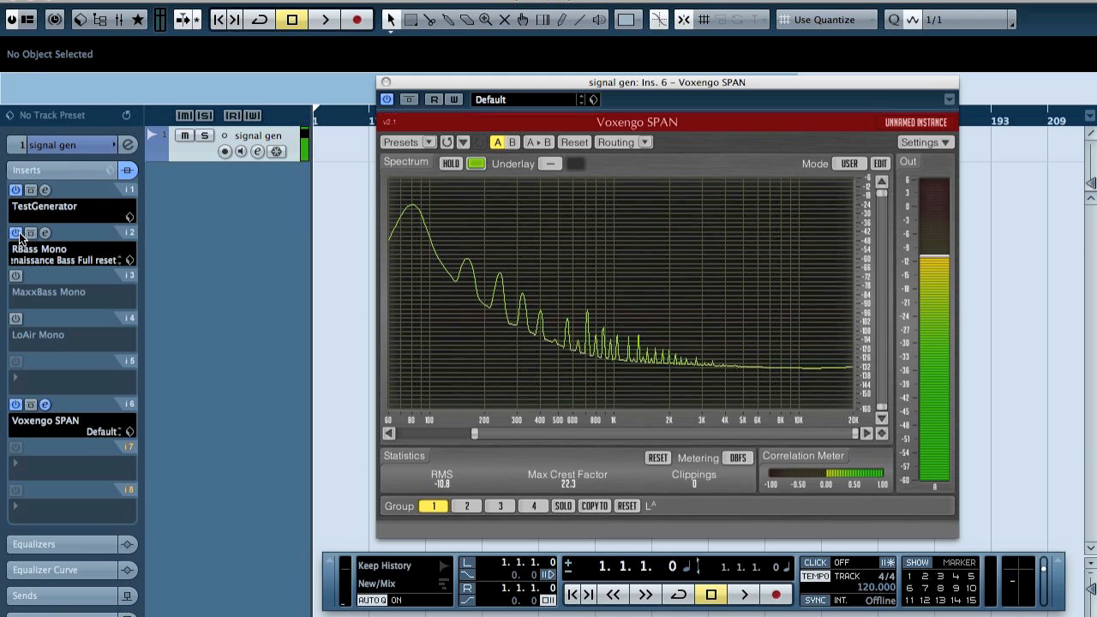
{"action": "left_click", "coordinate": [15, 233]}
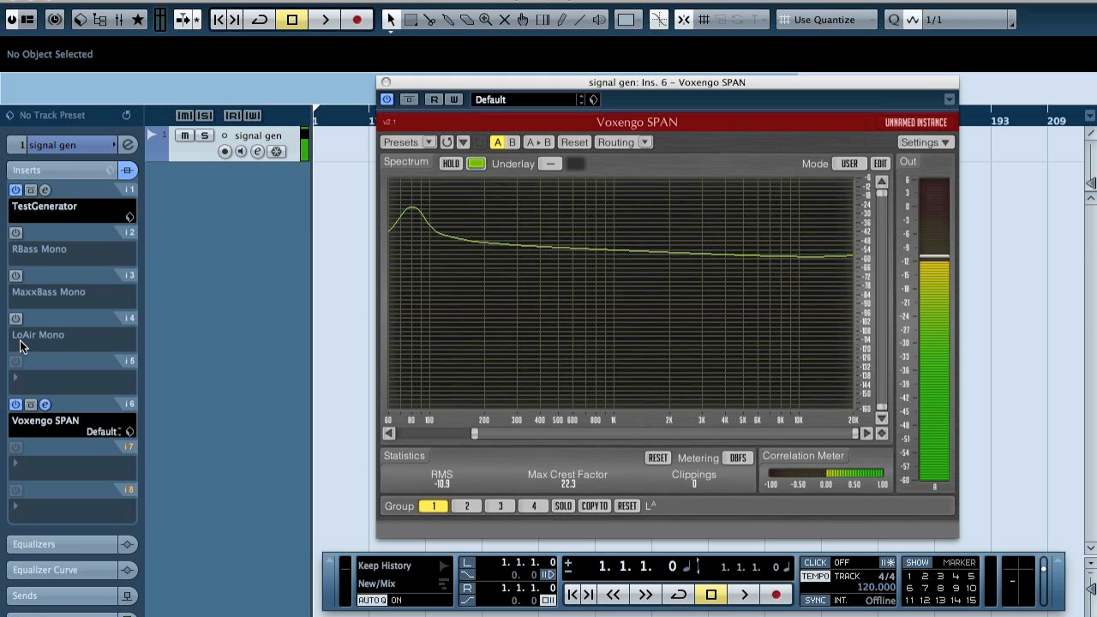
Activate the LoAir Mono insert, open its editor, and load the Full Reset preset
{"action": "left_click", "coordinate": [16, 319]}
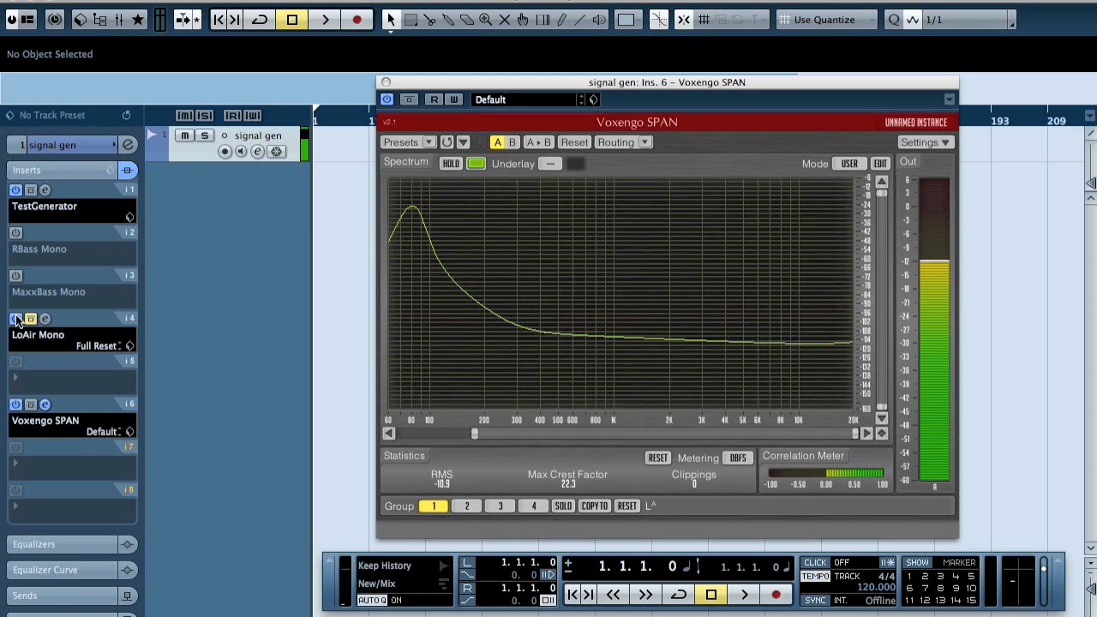
{"action": "left_click", "coordinate": [45, 319]}
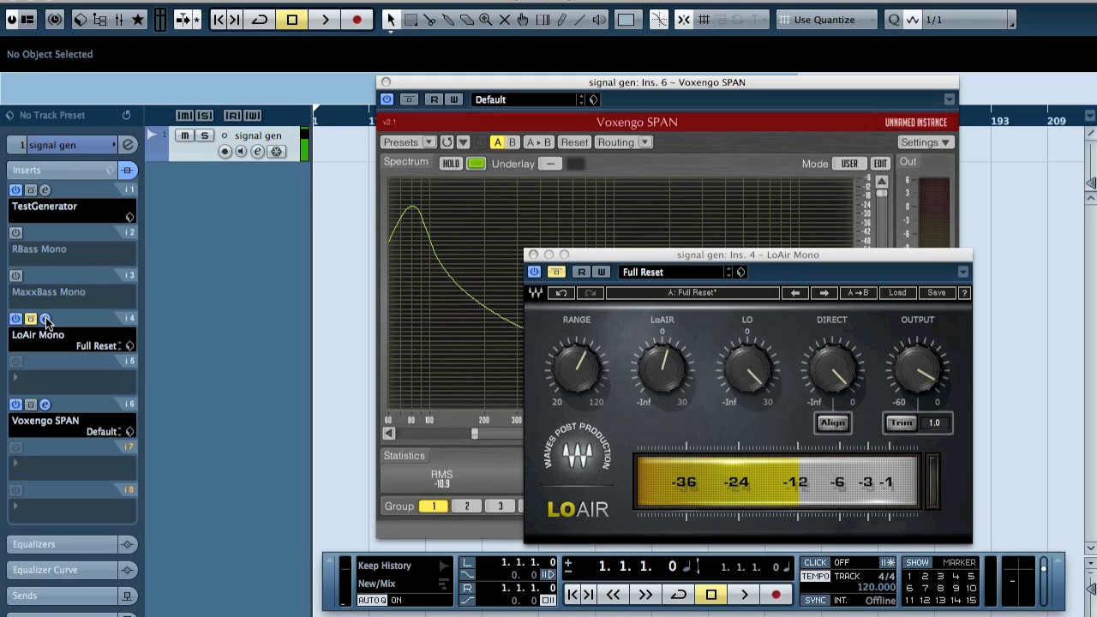
{"action": "left_click", "coordinate": [898, 293]}
{"action": "left_click", "coordinate": [945, 354]}
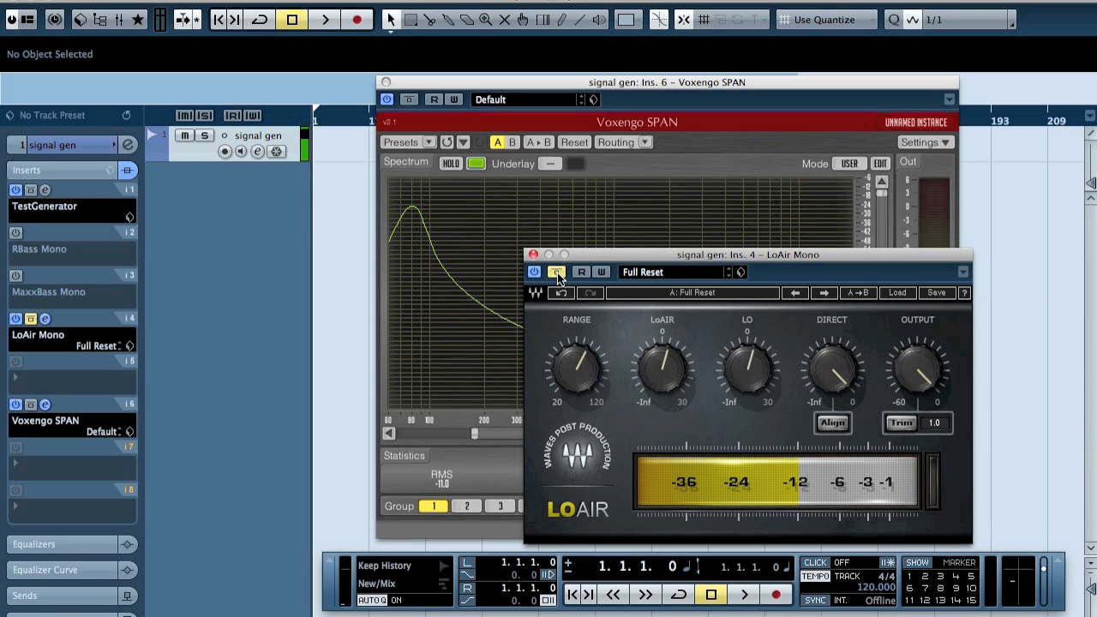
Take LoAir out of bypass, reposition its editor, and raise the LO knob
{"action": "left_click", "coordinate": [557, 274]}
{"action": "left_click_drag", "start_coordinate": [623, 252], "coordinate": [183, 146]}
{"action": "left_click", "coordinate": [130, 283]}
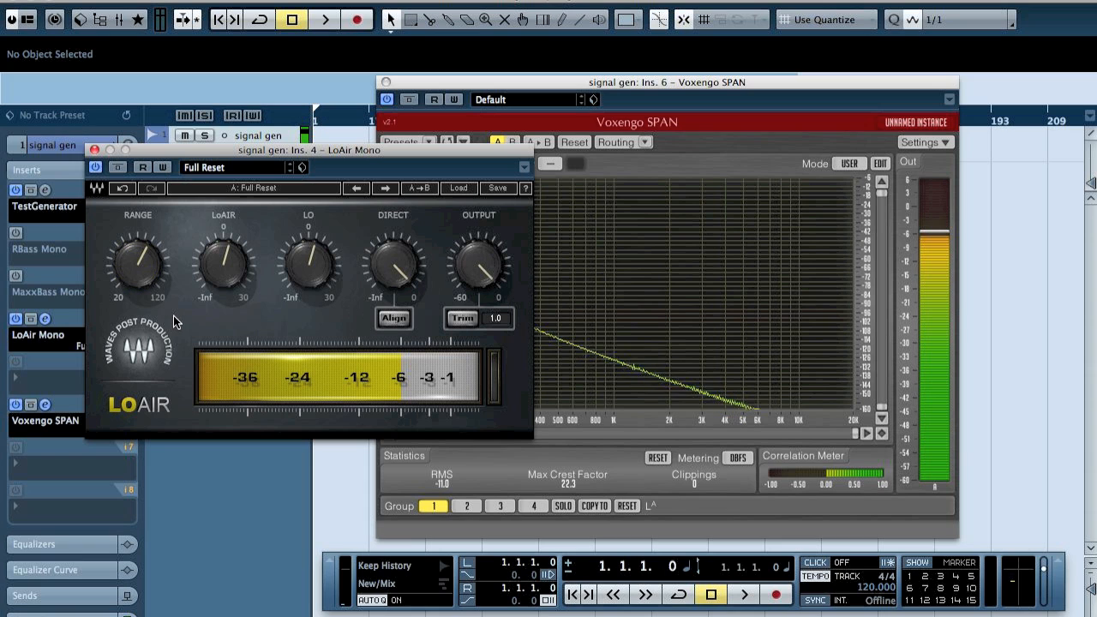
{"action": "left_click_drag", "start_coordinate": [295, 279], "coordinate": [295, 214]}
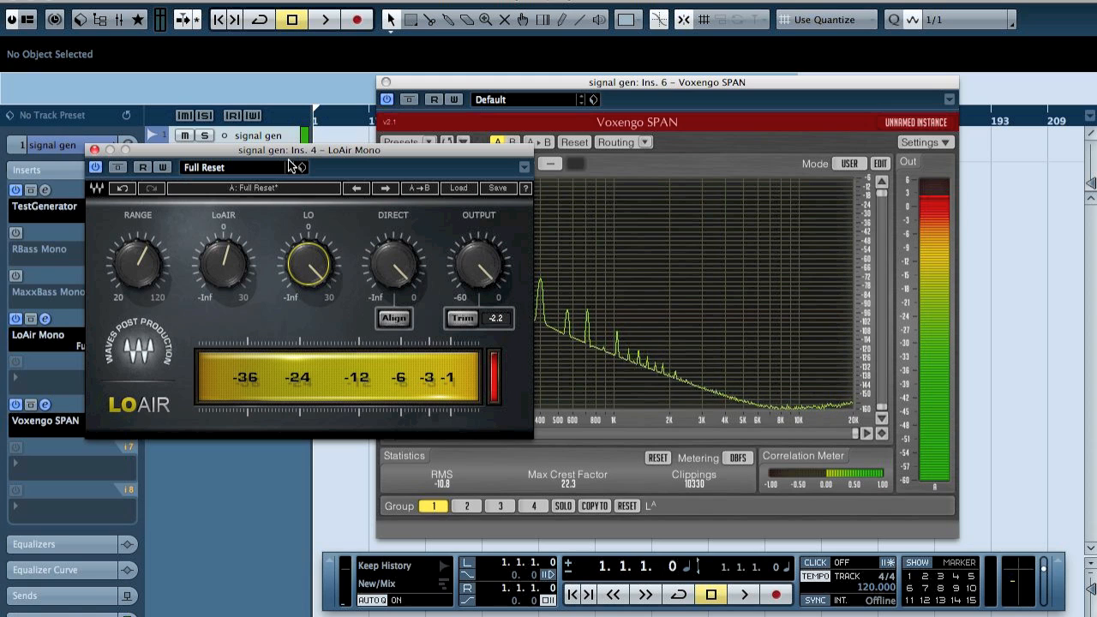
Bring the LO knob on LoAir back down to 0.0
{"action": "left_click_drag", "start_coordinate": [291, 163], "coordinate": [139, 158]}
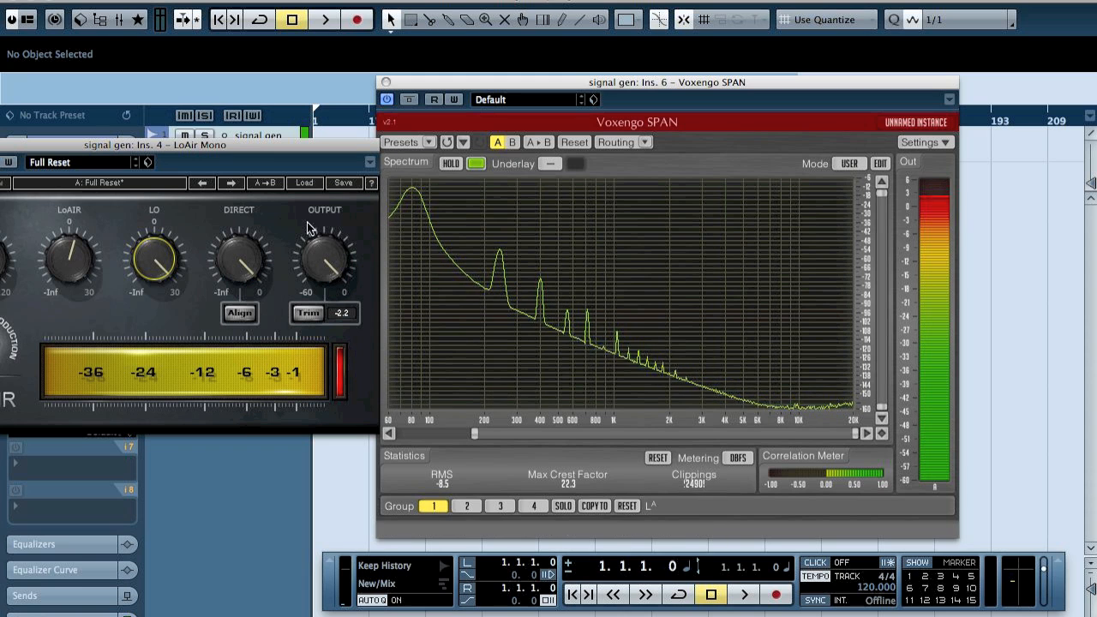
{"action": "left_click_drag", "start_coordinate": [213, 147], "coordinate": [396, 141]}
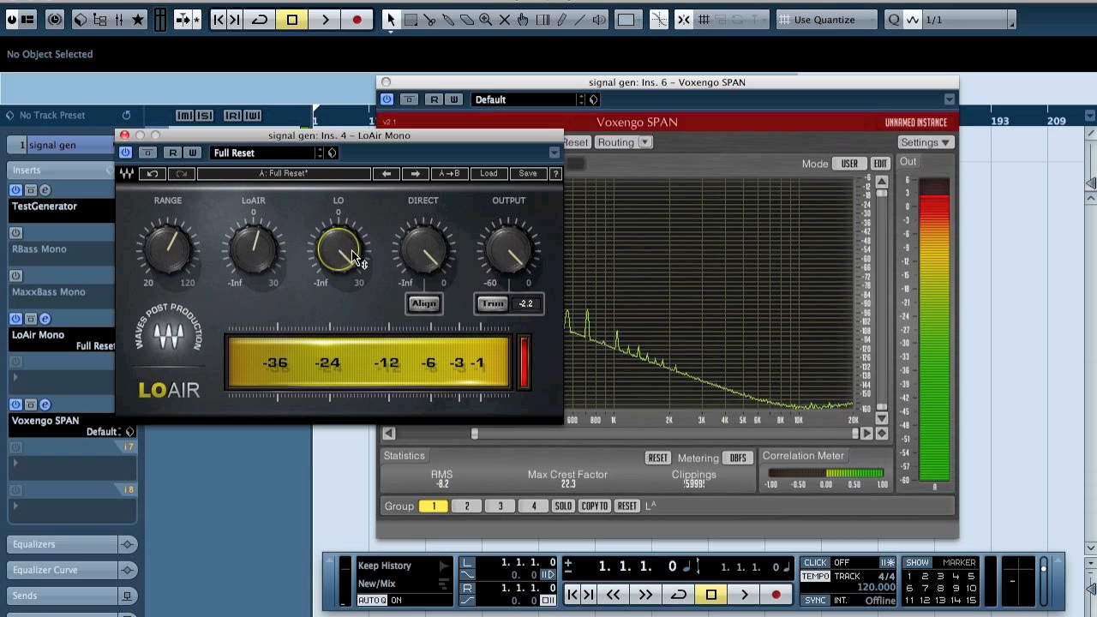
{"action": "left_click_drag", "start_coordinate": [351, 250], "coordinate": [376, 316]}
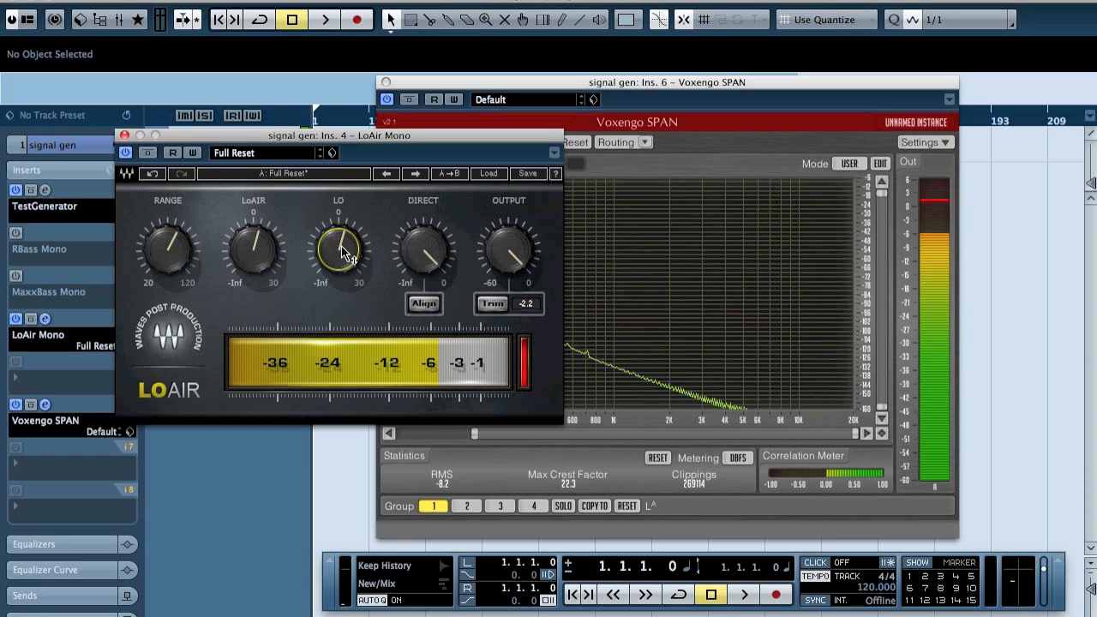
{"action": "mouse_move", "coordinate": [337, 249]}
{"action": "left_click_drag", "start_coordinate": [338, 250], "coordinate": [338, 255]}
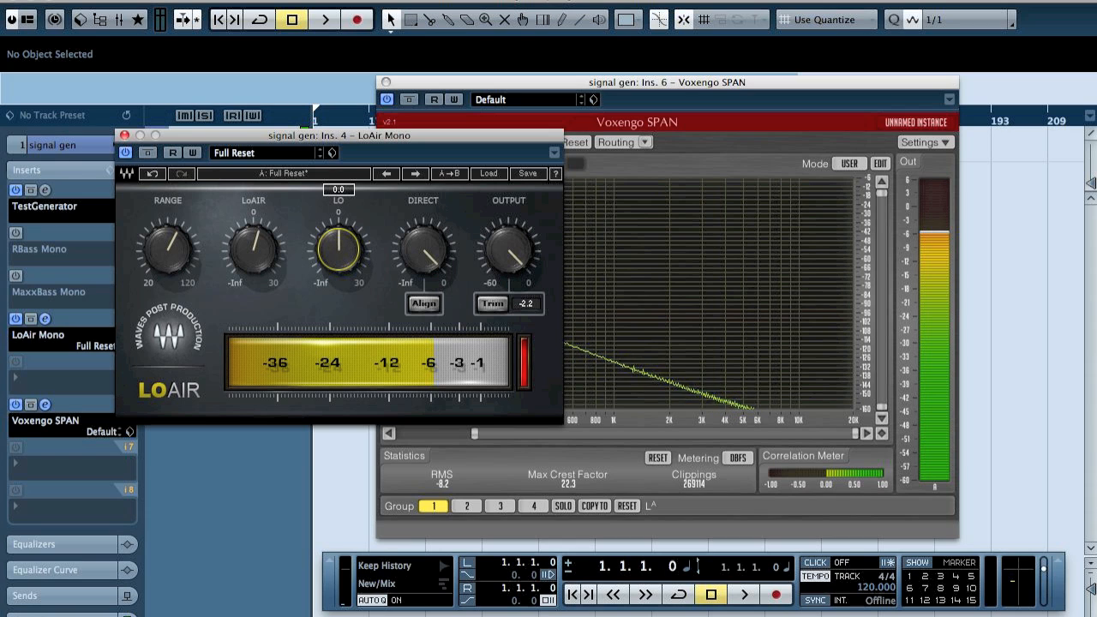
Turn the LoAir LO knob fully down to -Inf and move the editor beside the analyzer
{"action": "left_click_drag", "start_coordinate": [348, 134], "coordinate": [169, 117]}
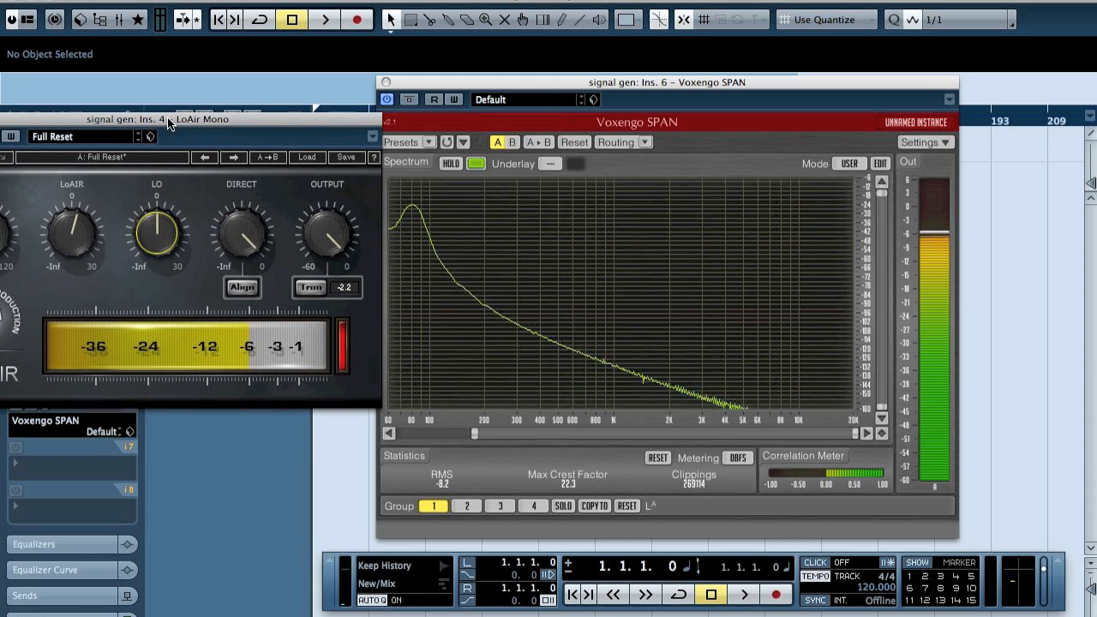
{"action": "left_click_drag", "start_coordinate": [194, 229], "coordinate": [172, 231]}
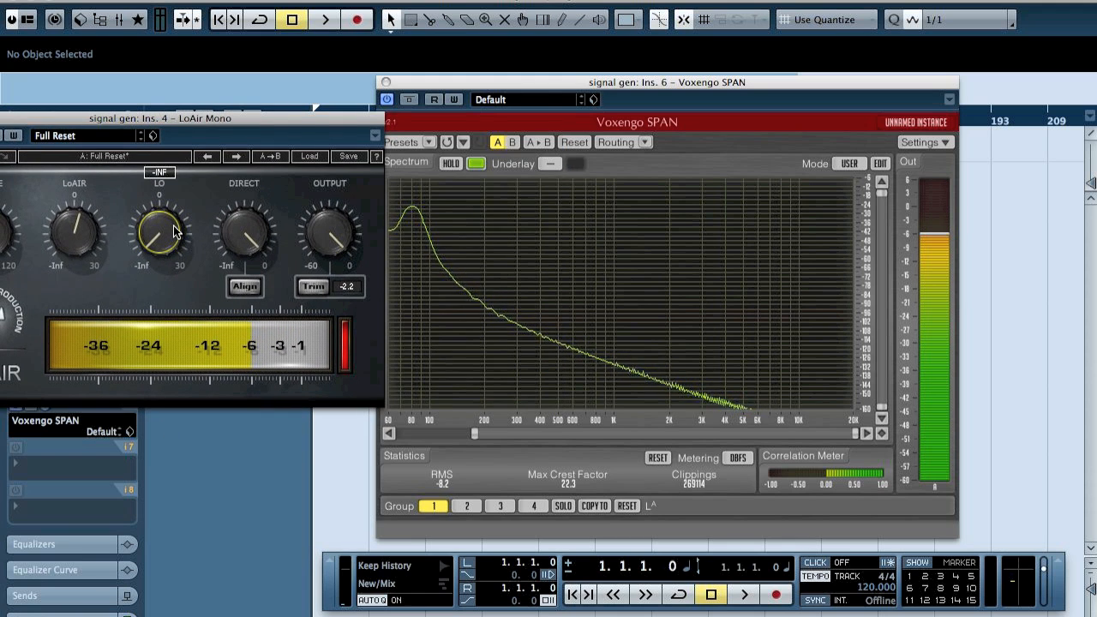
{"action": "left_click_drag", "start_coordinate": [121, 116], "coordinate": [186, 90]}
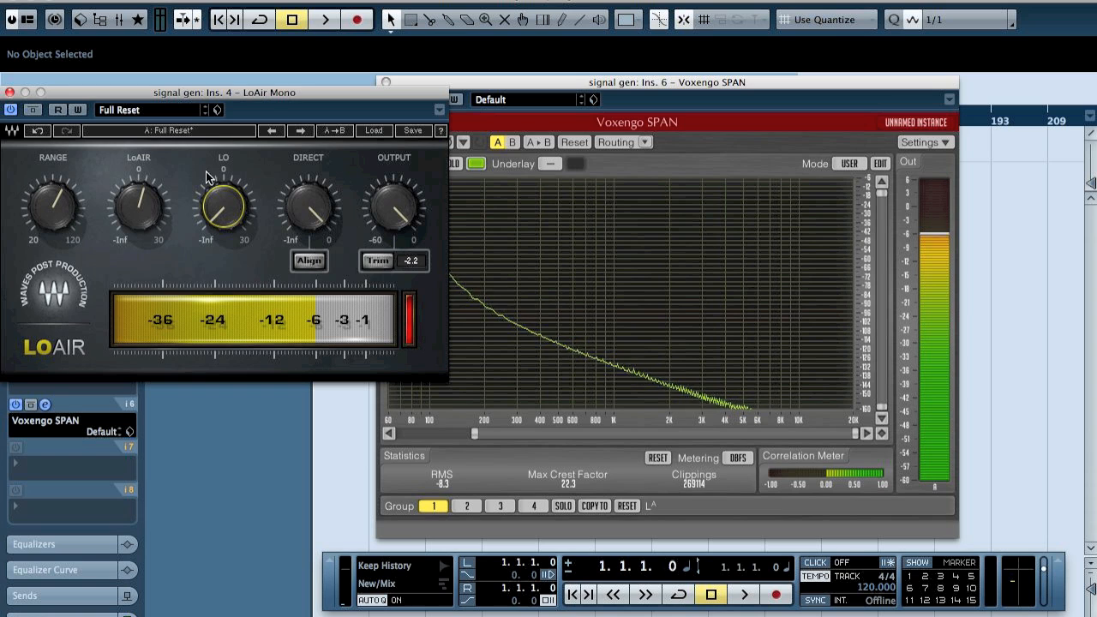
{"action": "left_click_drag", "start_coordinate": [225, 94], "coordinate": [825, 101]}
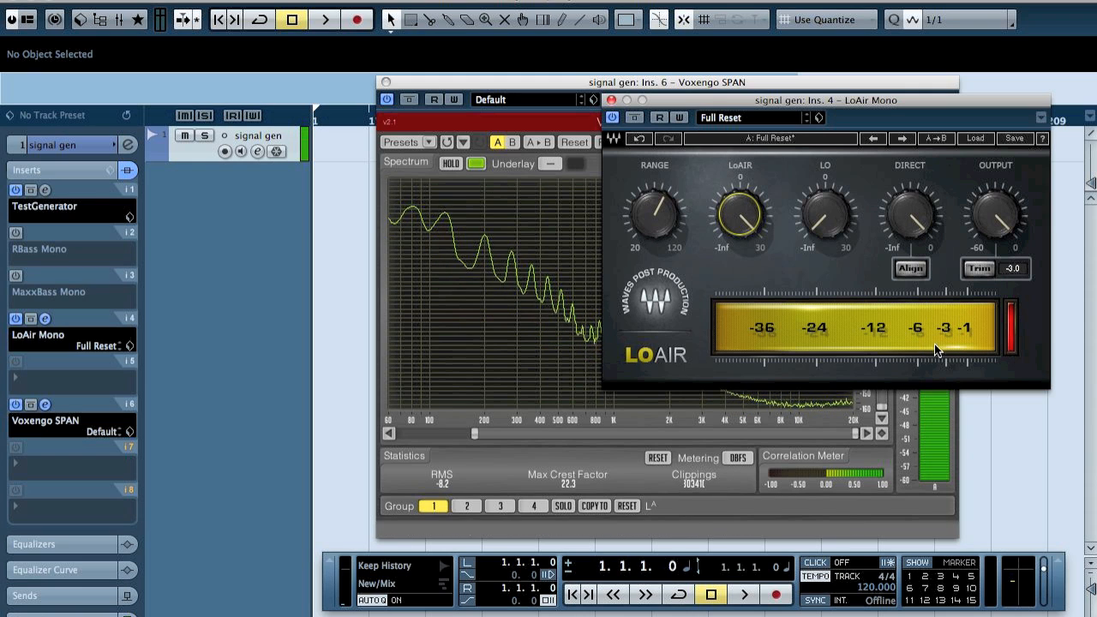
Engage the Trim on LoAir's output, setting the output level to 0.1
{"action": "left_click", "coordinate": [979, 269]}
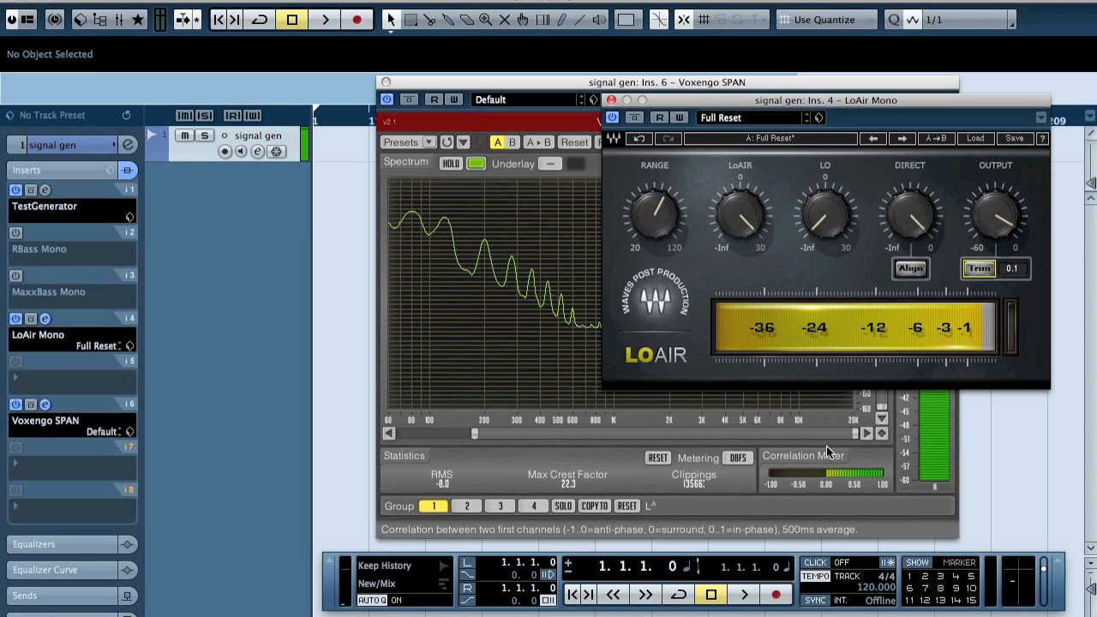
Bypass the LoAir insert and switch the MaxxBass insert on and off to compare the low-frequency spectrum
{"action": "left_click", "coordinate": [674, 432]}
{"action": "left_click_drag", "start_coordinate": [674, 429], "coordinate": [500, 421]}
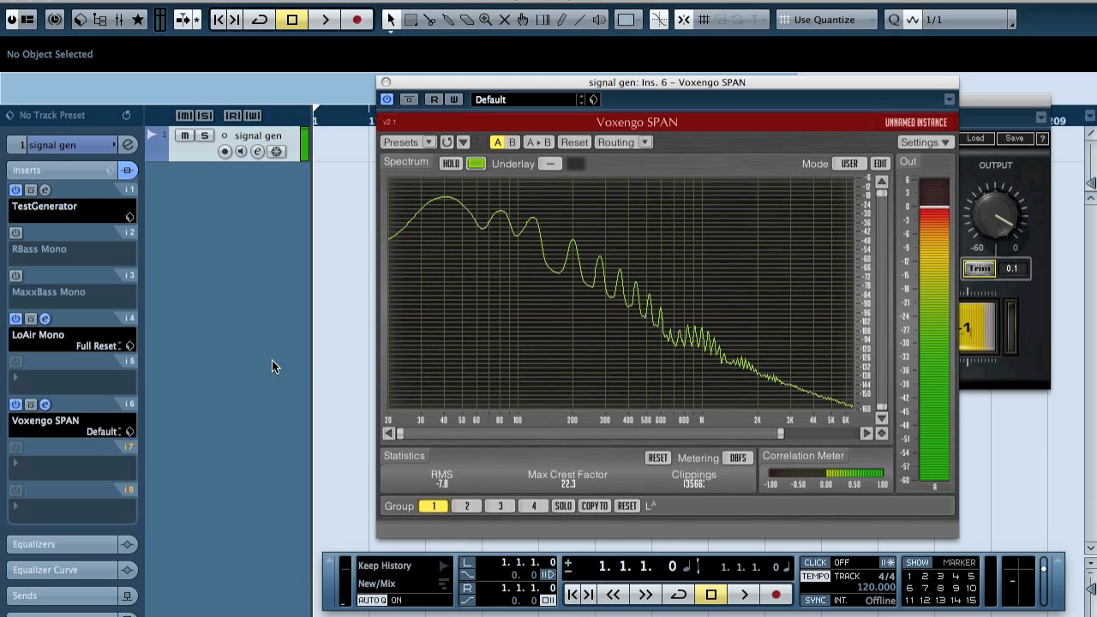
{"action": "left_click", "coordinate": [14, 319]}
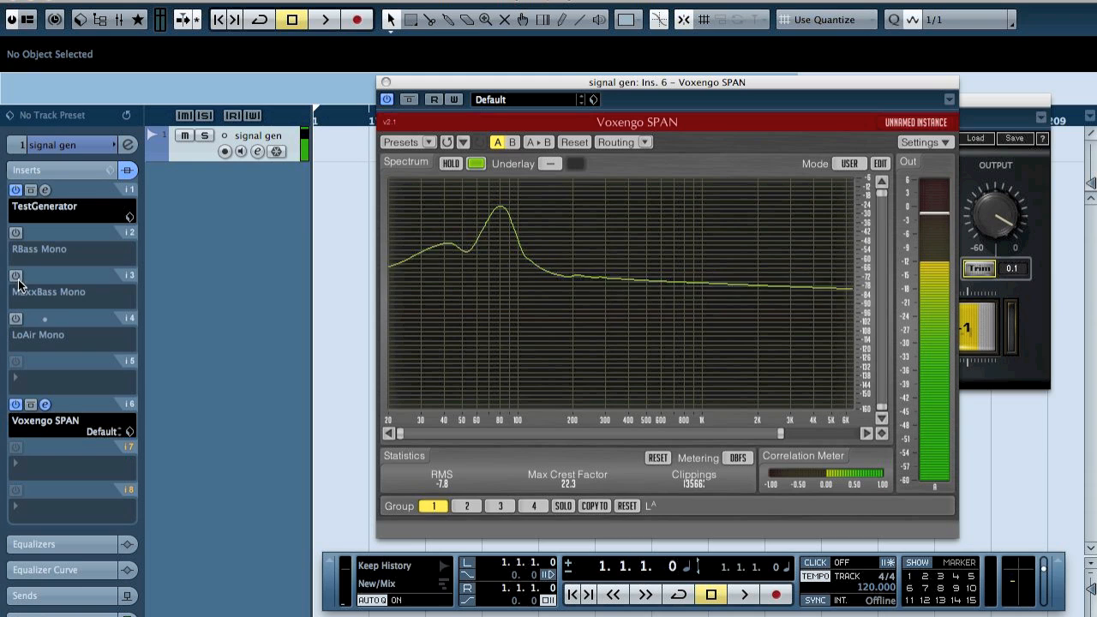
{"action": "left_click", "coordinate": [15, 276]}
{"action": "left_click", "coordinate": [15, 276]}
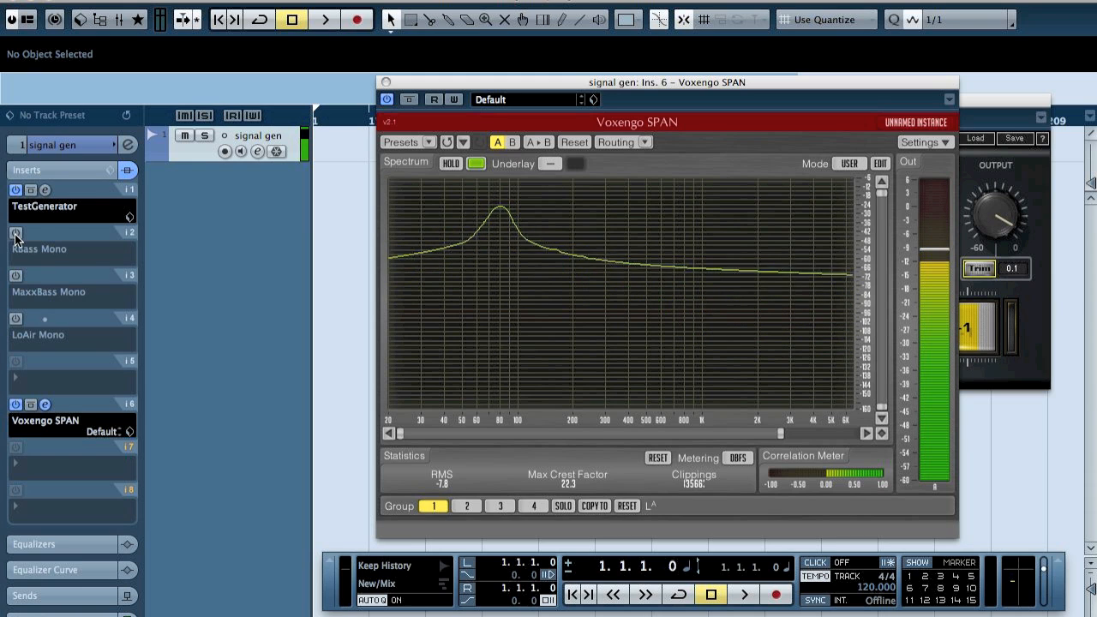
Toggle the RBass insert on and off, then switch LoAir on and off again to compare spectra
{"action": "left_click", "coordinate": [16, 233]}
{"action": "left_click", "coordinate": [16, 233]}
{"action": "left_click", "coordinate": [16, 319]}
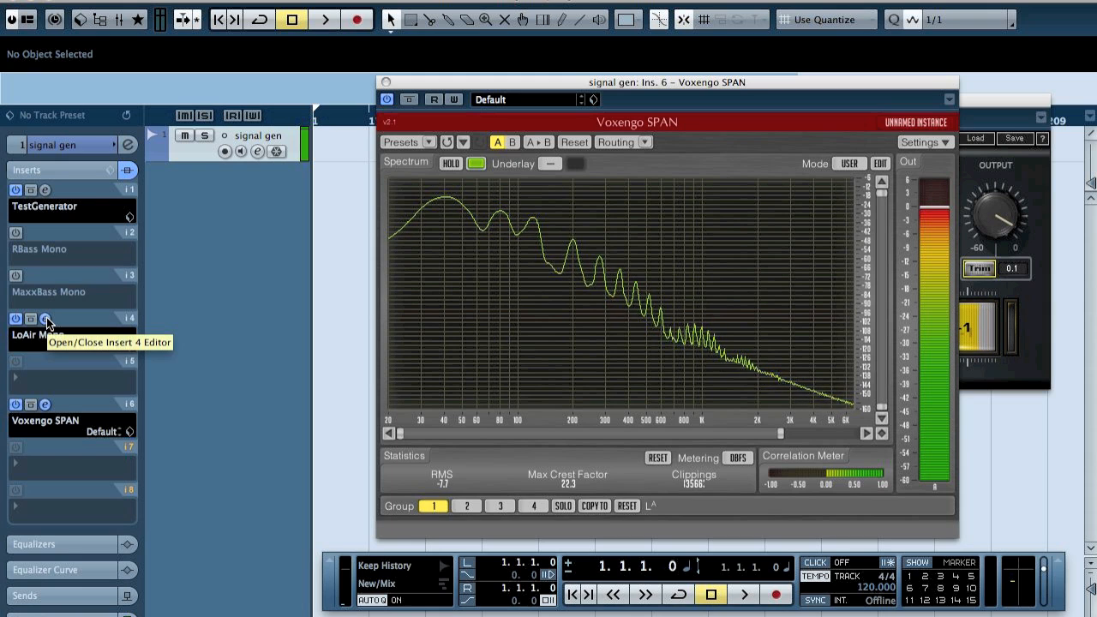
{"action": "left_click", "coordinate": [18, 321]}
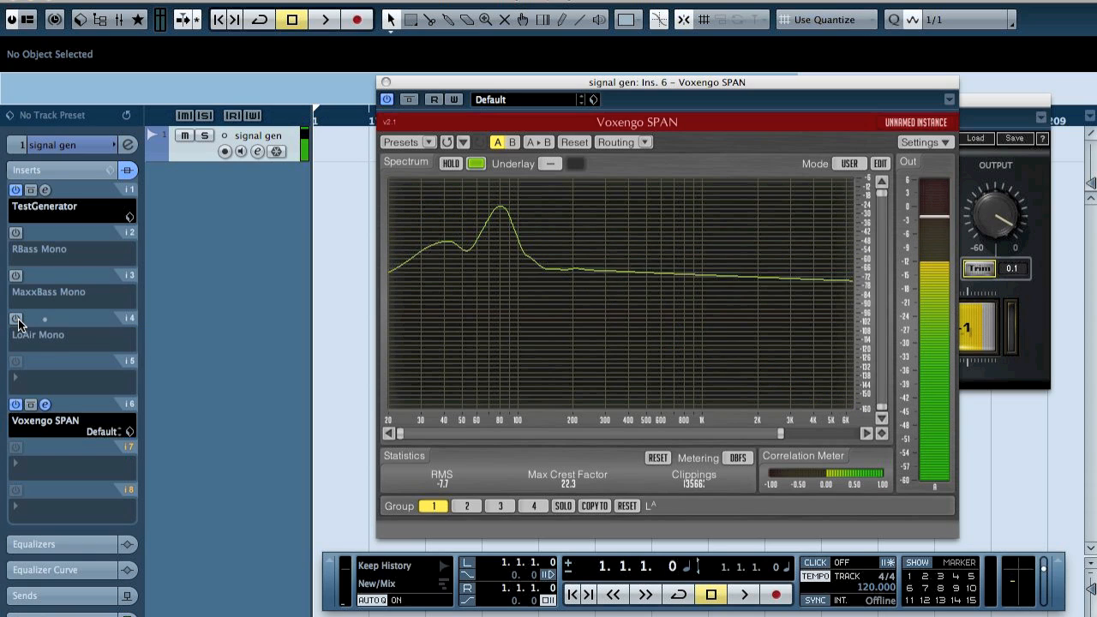